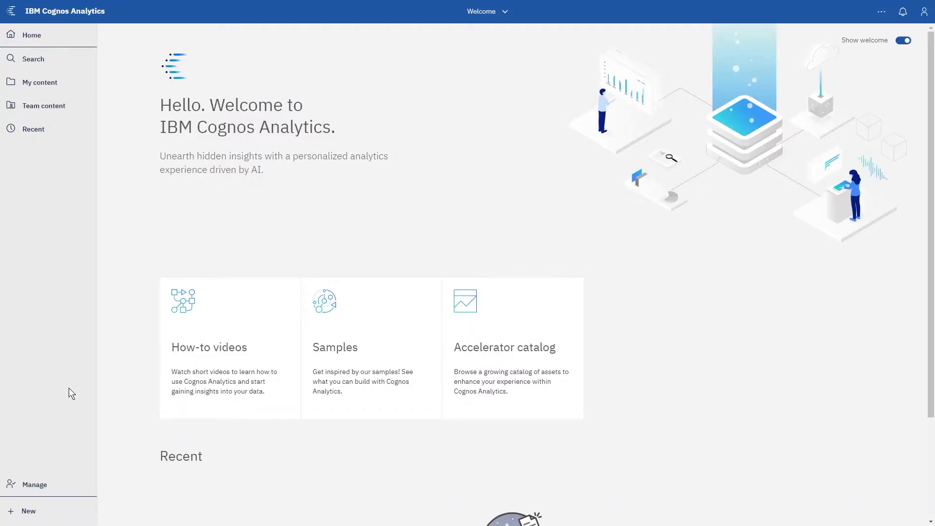
# Create a new dashboard using the tabbed template divided into four equal quadrants.
pyautogui.click(32, 513)
pyautogui.click(41, 416)
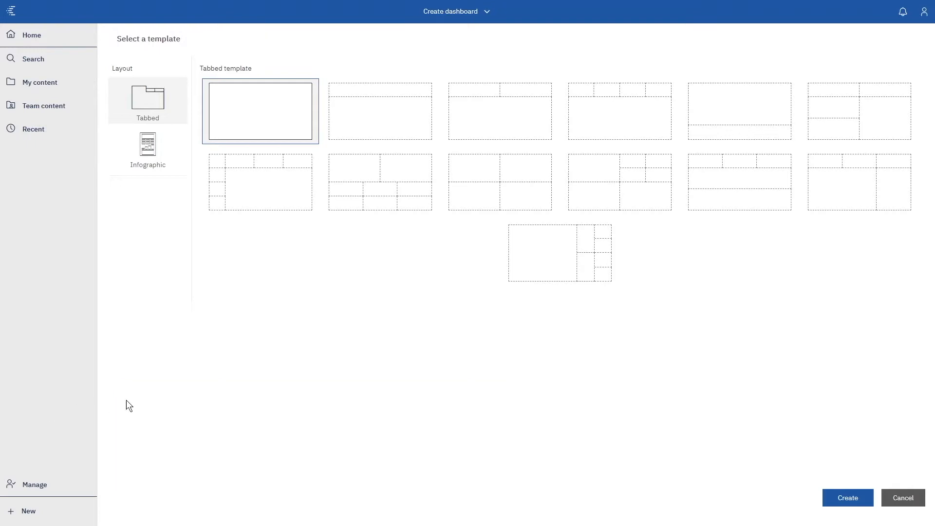
pyautogui.click(500, 191)
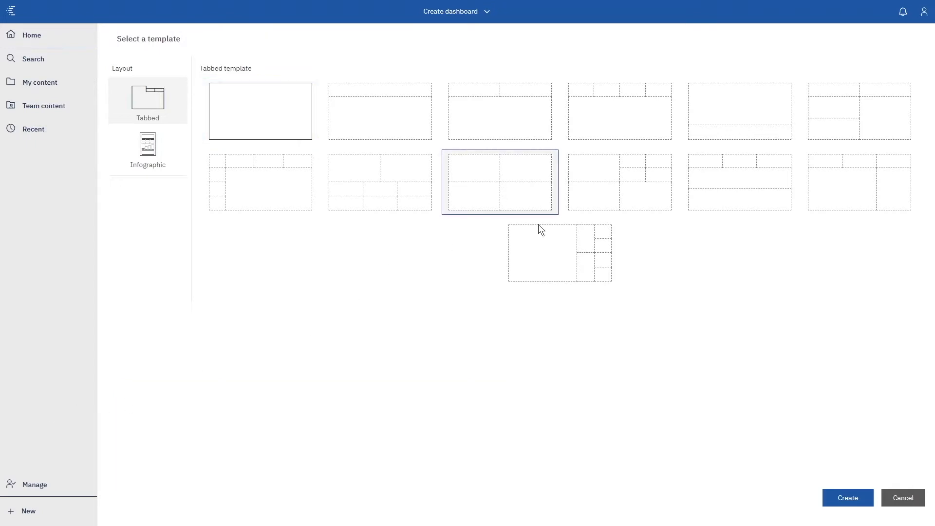
pyautogui.click(841, 498)
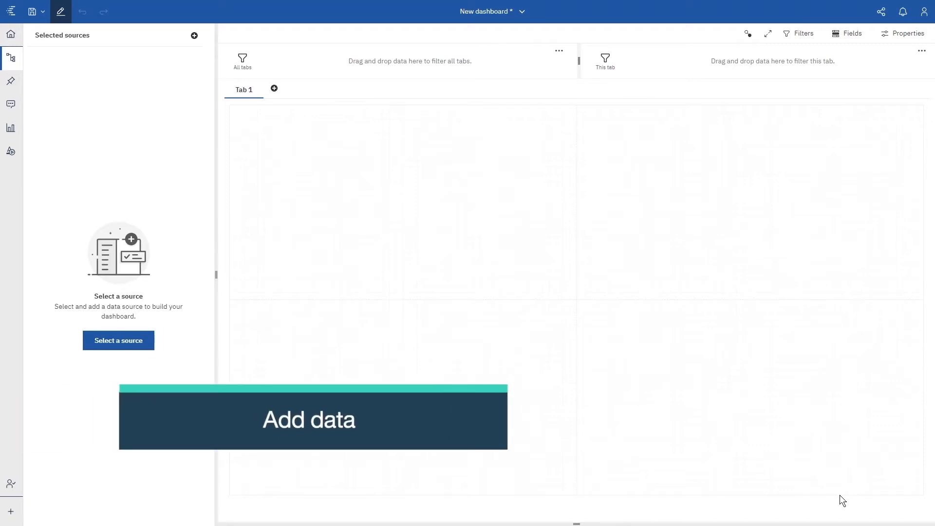
# Add the Sample data module from Team content > Samples > By feature > Core > Data as the dashboard's data source.
pyautogui.click(118, 343)
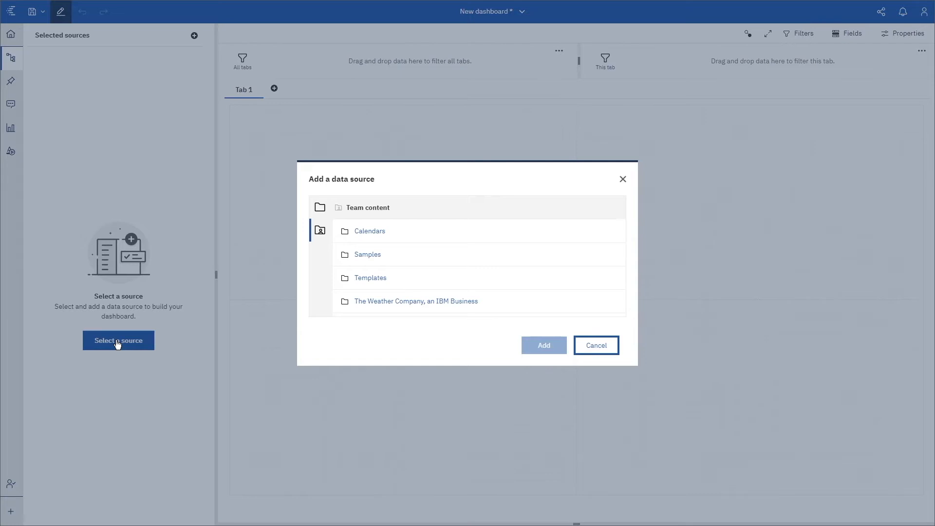
pyautogui.click(362, 256)
pyautogui.click(362, 256)
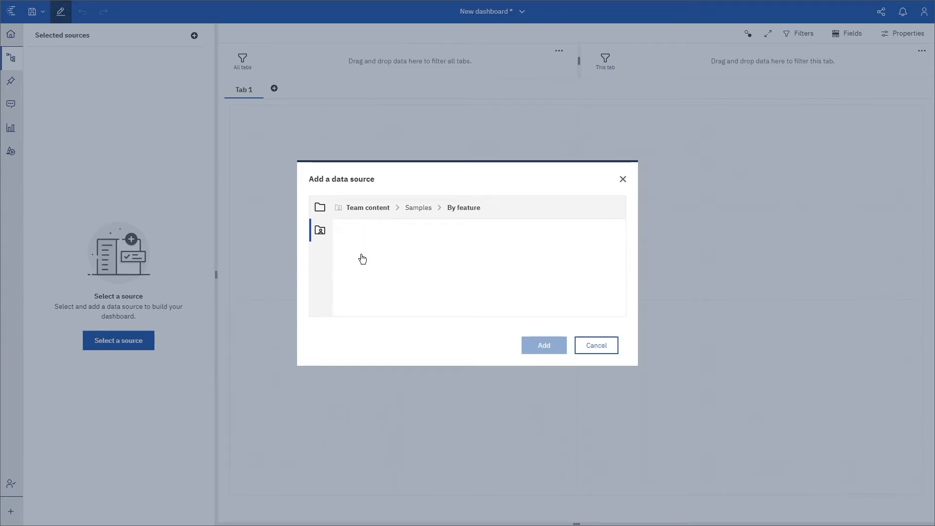
pyautogui.click(364, 236)
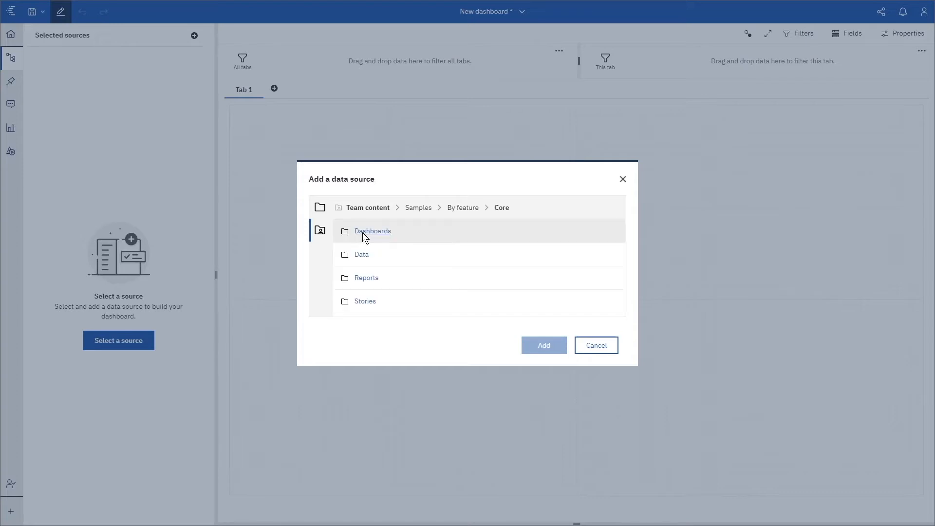
pyautogui.click(363, 254)
pyautogui.scroll(-3, 363, 254)
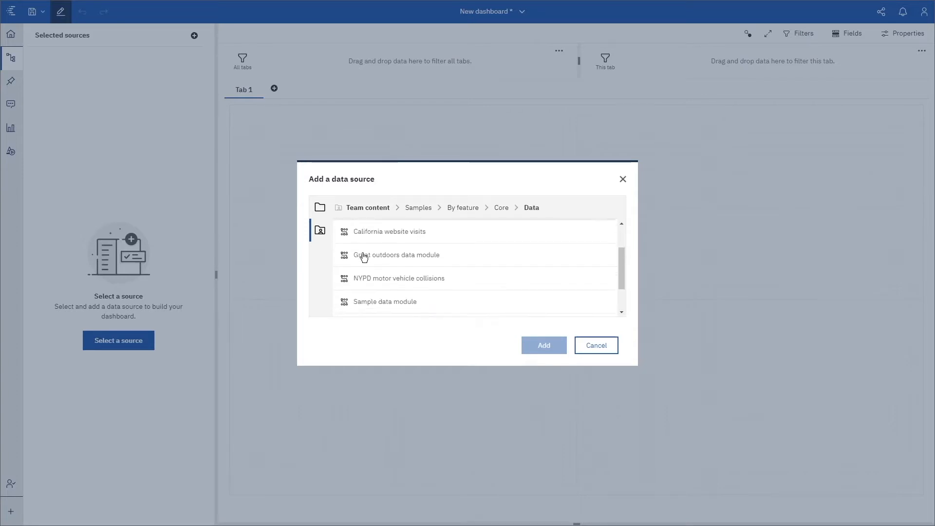
pyautogui.click(373, 262)
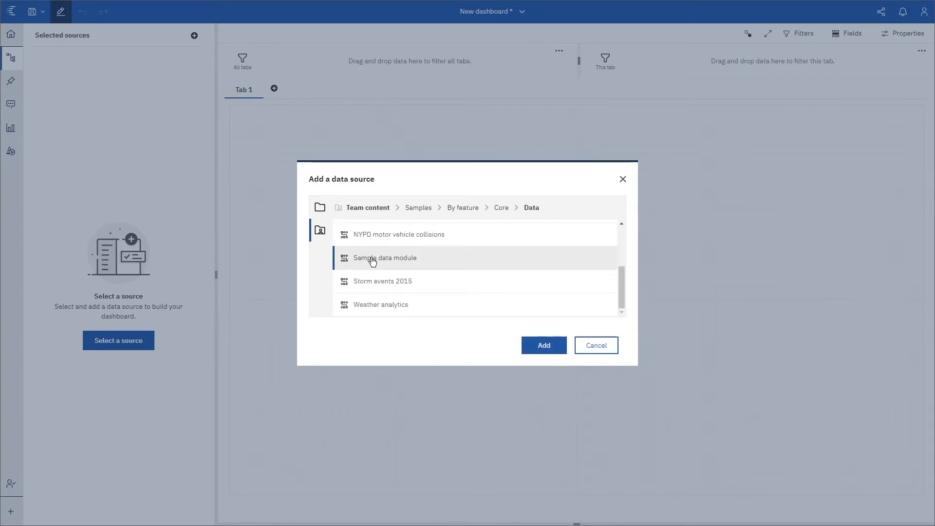
pyautogui.click(541, 344)
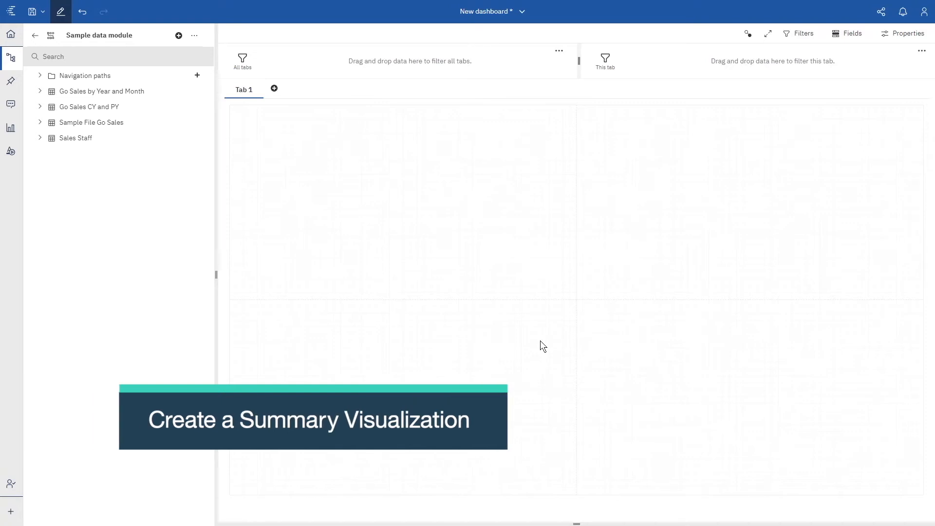
# Place Revenue from Sample File Go Sales in the dashboard's upper-left quadrant as a summary and shrink it to a small tile.
pyautogui.click(40, 123)
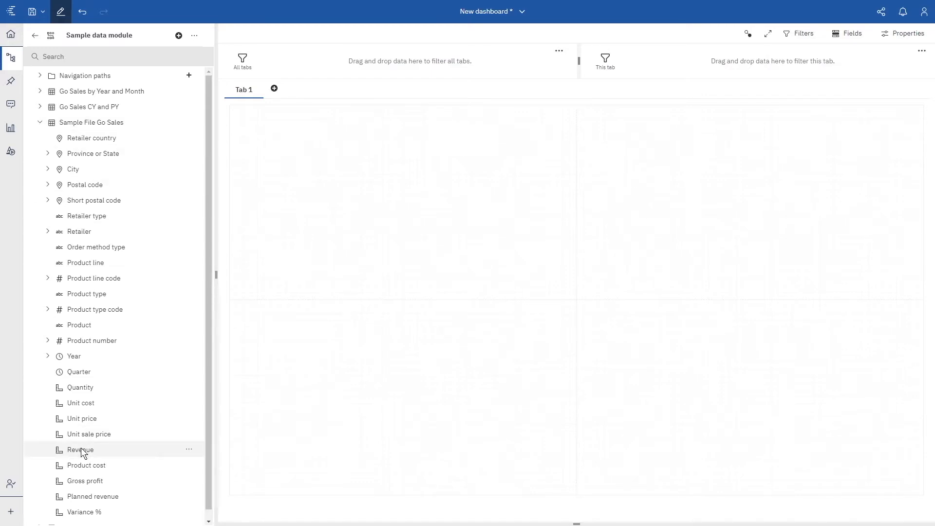
pyautogui.moveTo(134, 438); pyautogui.dragTo(244, 121)
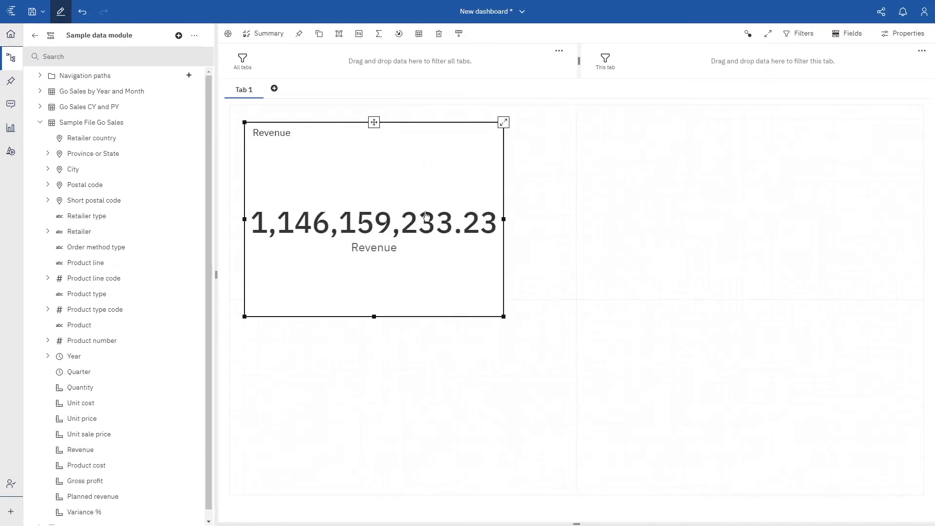
pyautogui.moveTo(503, 317); pyautogui.dragTo(360, 201)
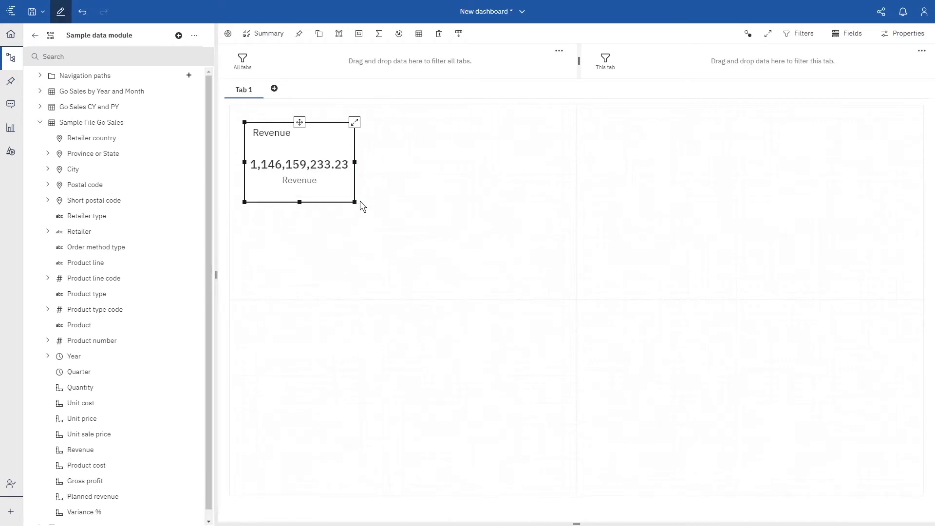
pyautogui.moveTo(302, 167)
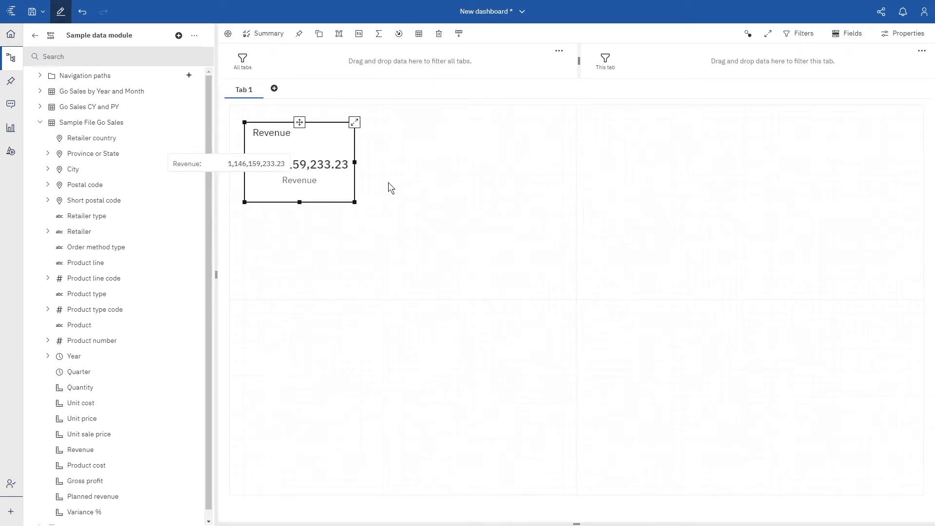
# Format the summary's Revenue value as Currency with the Abbreviate option enabled.
pyautogui.click(847, 37)
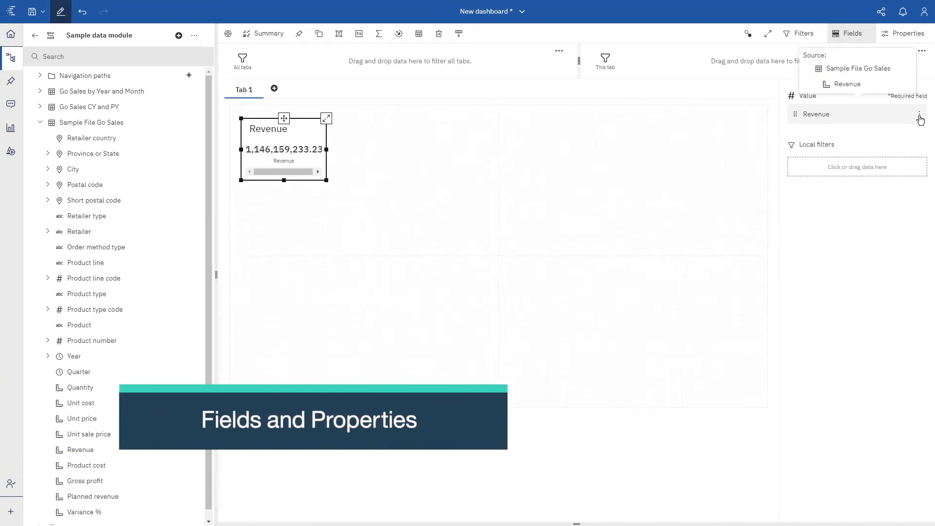
pyautogui.click(920, 117)
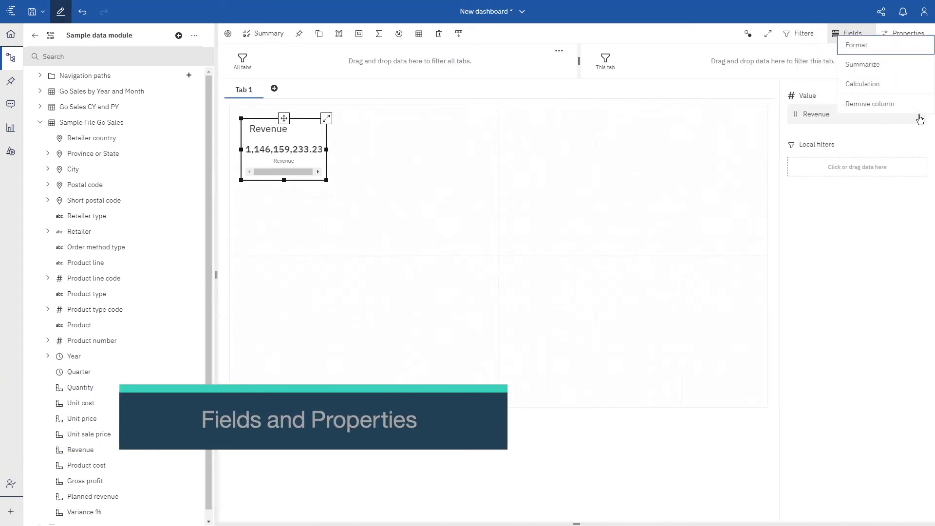
pyautogui.click(859, 46)
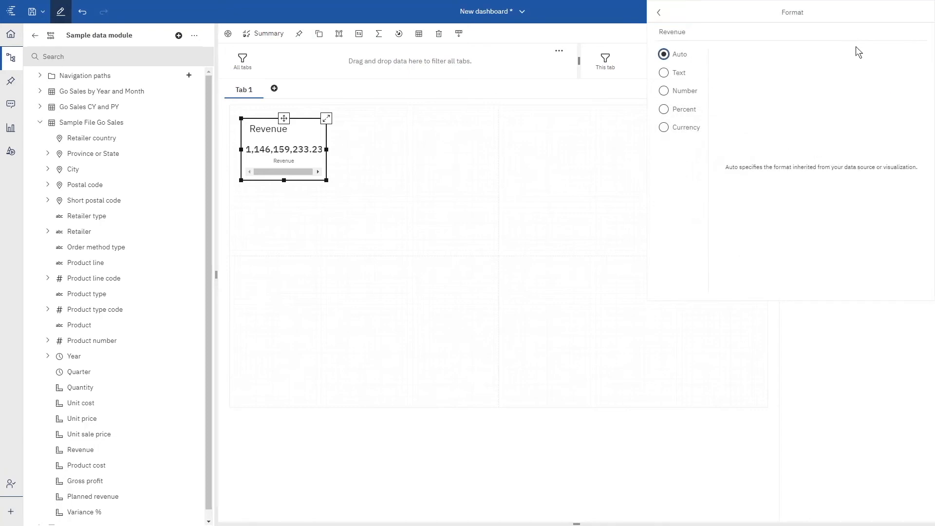
pyautogui.click(664, 128)
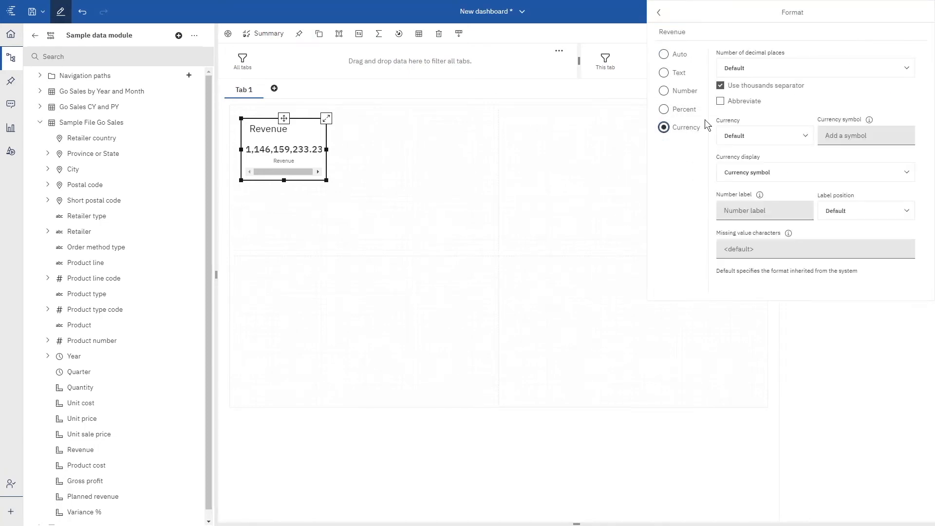
pyautogui.click(721, 101)
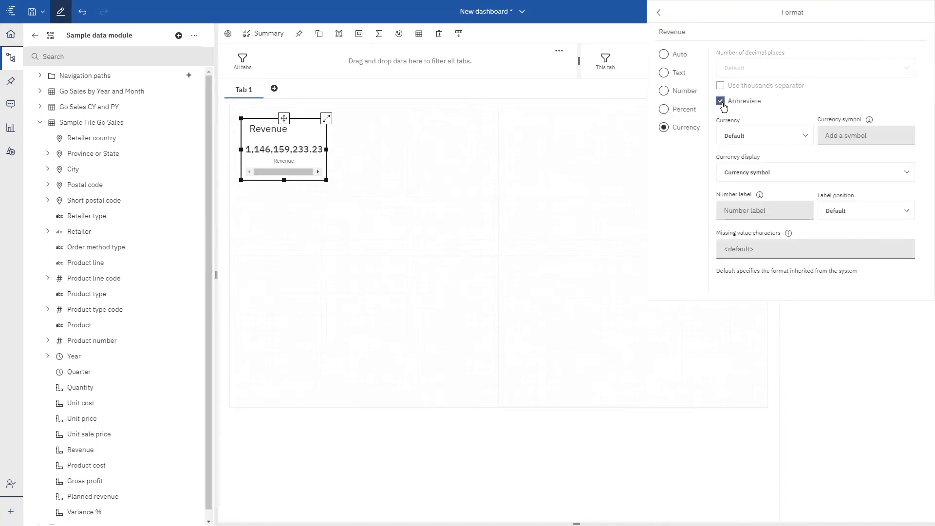
pyautogui.click(659, 15)
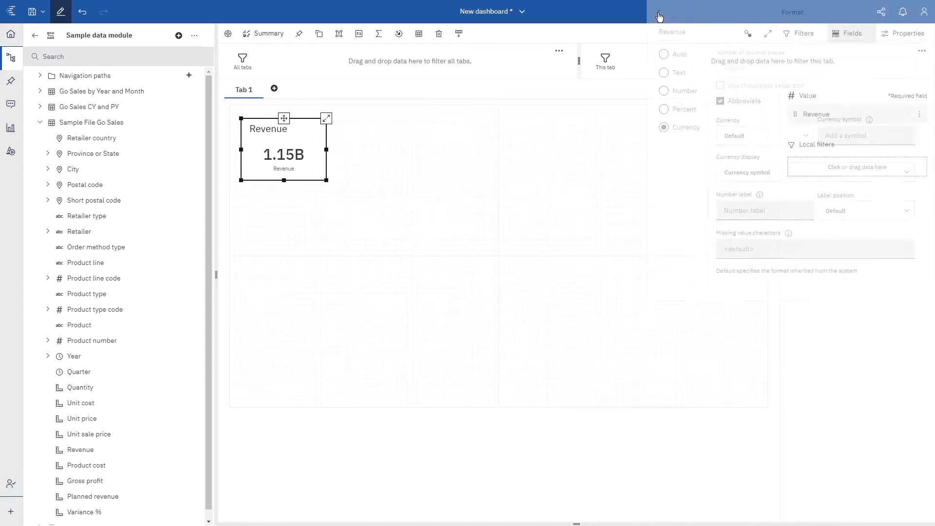
pyautogui.click(300, 140)
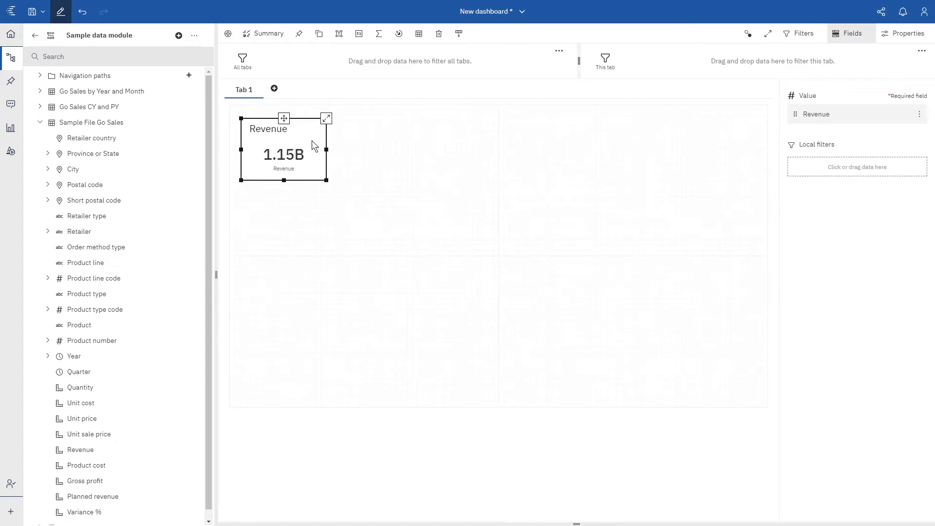
# Set the Revenue summary's title type to No title and its element color to dark blue #00558B.
pyautogui.click(905, 36)
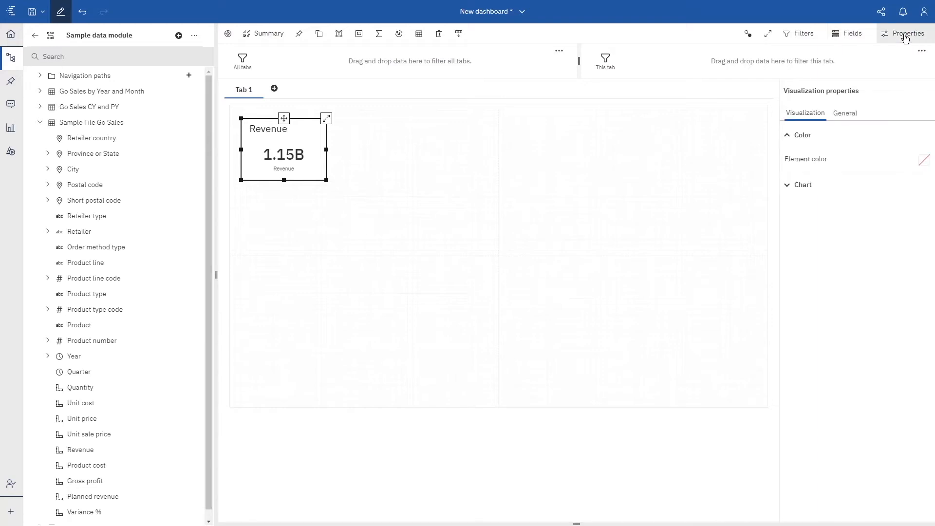
pyautogui.click(789, 185)
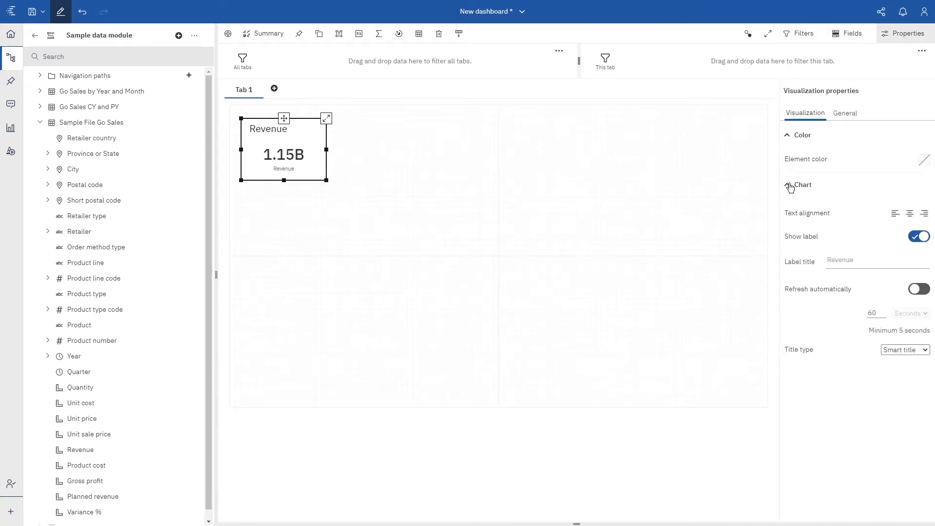
pyautogui.click(904, 350)
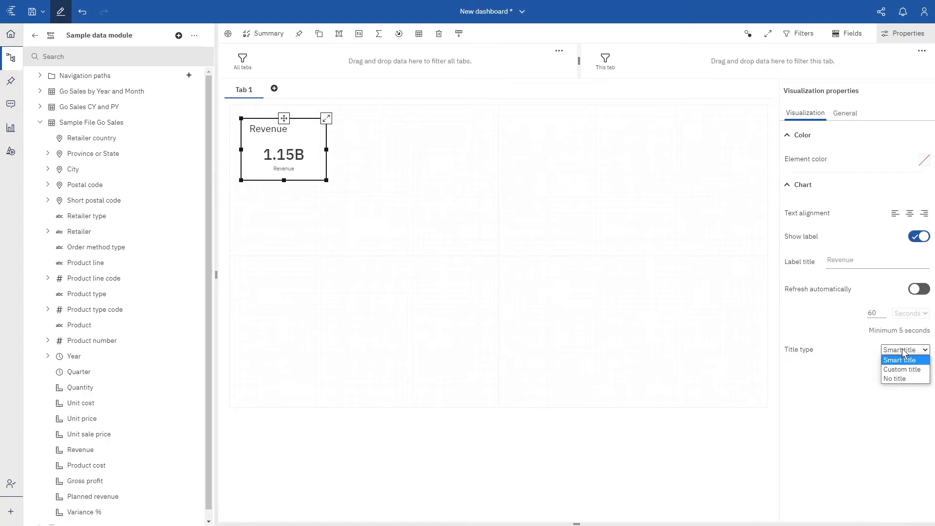
pyautogui.click(899, 379)
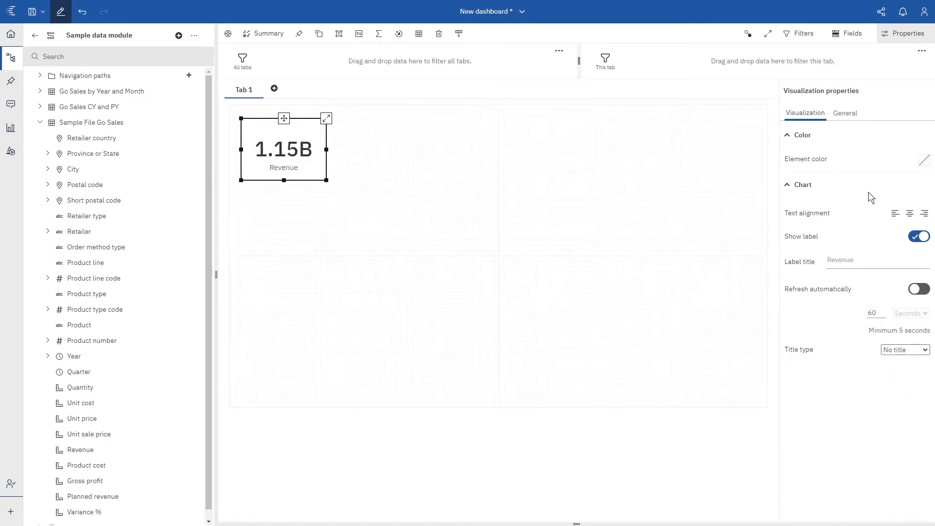
pyautogui.click(925, 162)
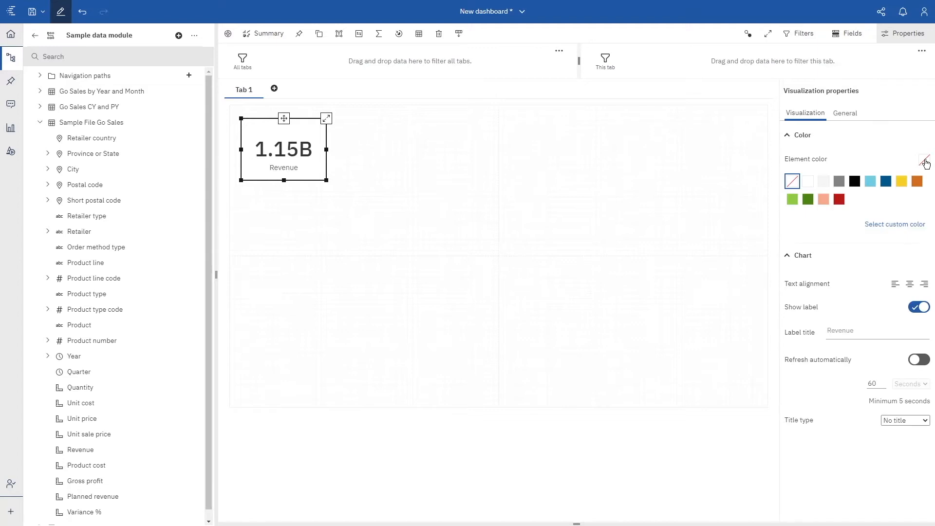
pyautogui.click(886, 182)
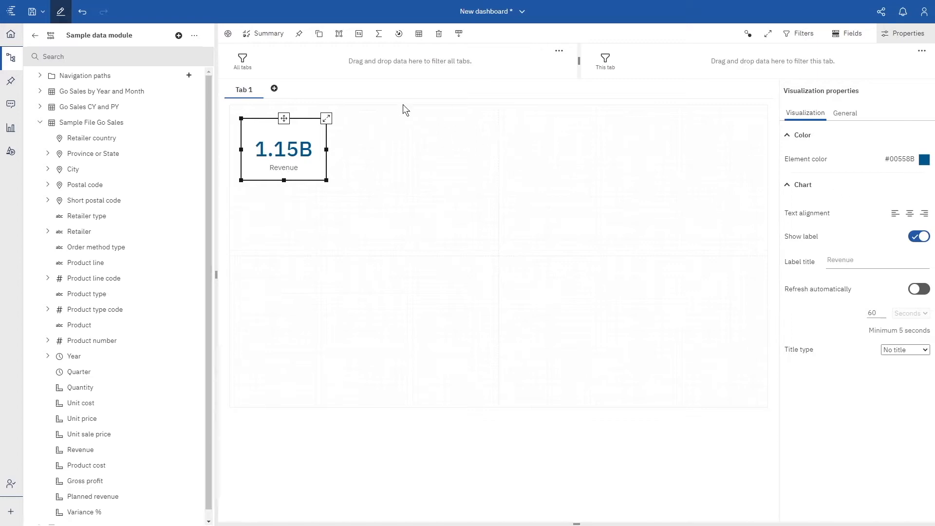
# Duplicate the Revenue summary, align the copy beside the original, and replace the copy's value with Quantity.
pyautogui.click(319, 33)
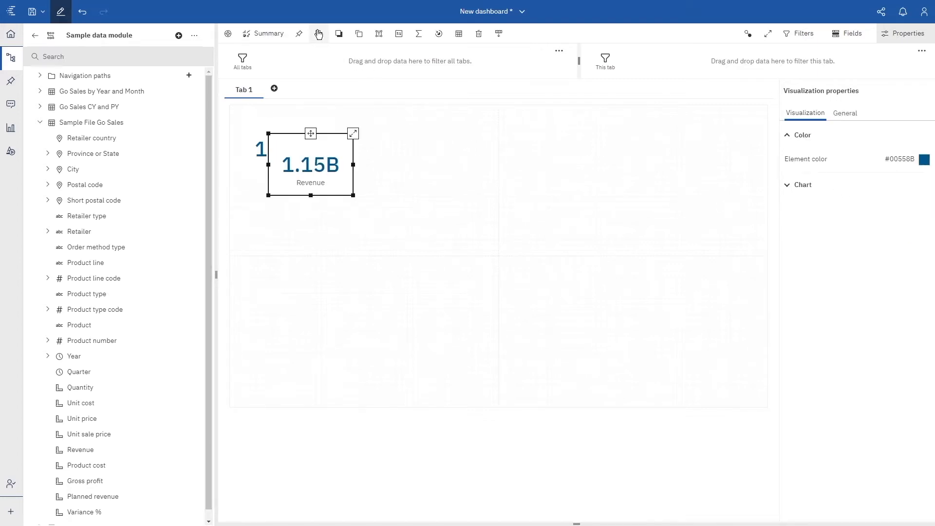
pyautogui.moveTo(311, 133); pyautogui.dragTo(413, 119)
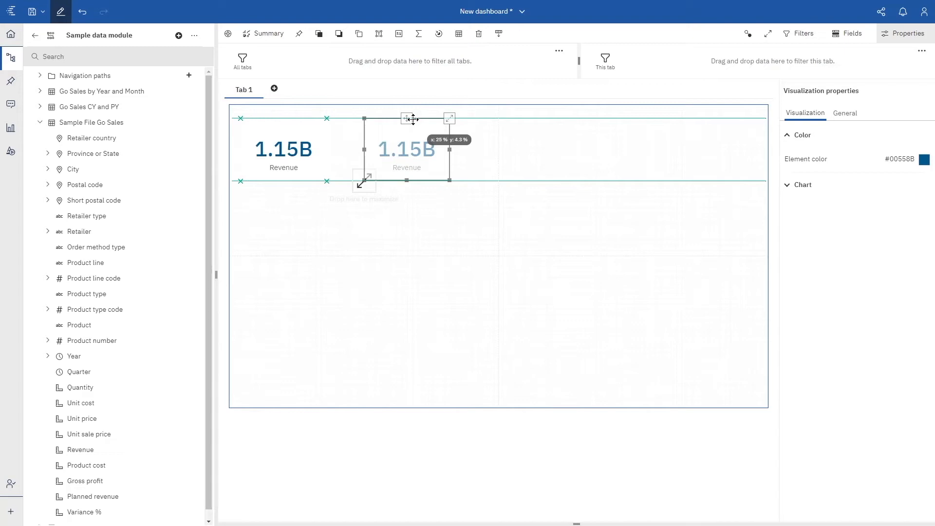
pyautogui.moveTo(413, 118); pyautogui.dragTo(415, 119)
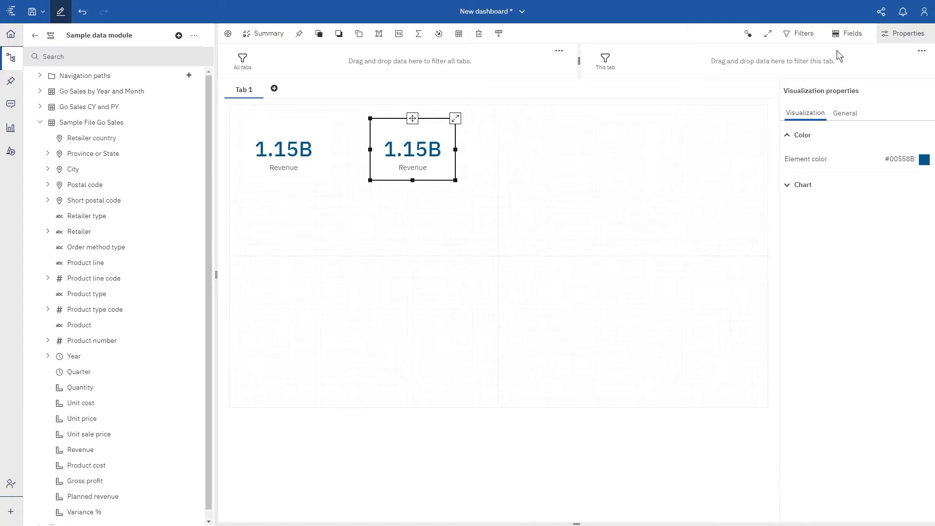
pyautogui.click(852, 39)
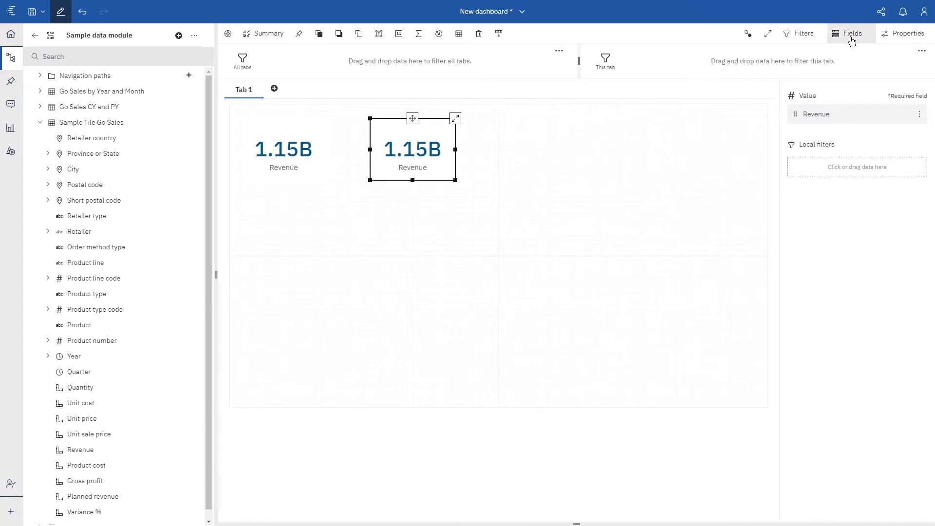
pyautogui.moveTo(86, 389); pyautogui.dragTo(814, 114)
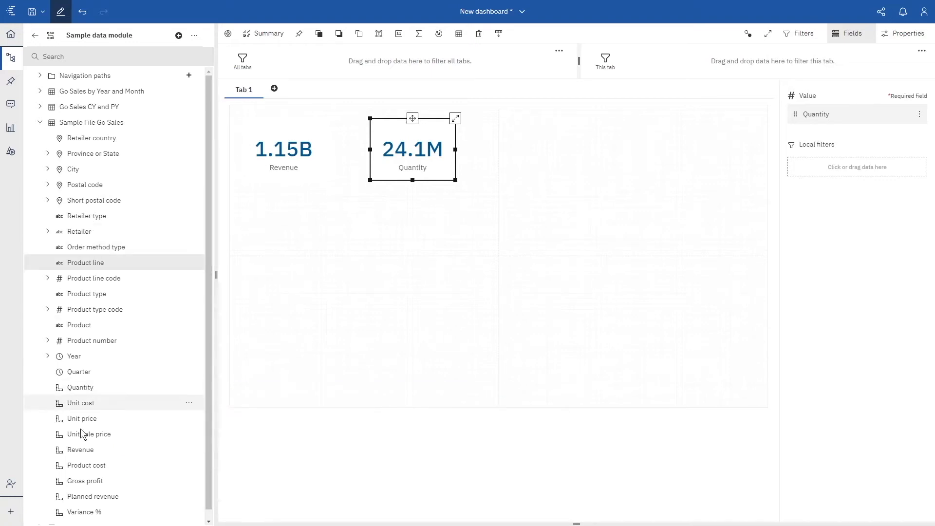
# Add a column chart of Revenue by Product line in the upper-right quadrant and sort its Revenue in descending order.
pyautogui.keyDown('ctrl'); pyautogui.click(78, 449); pyautogui.keyUp('ctrl')
pyautogui.moveTo(89, 271); pyautogui.dragTo(631, 183)
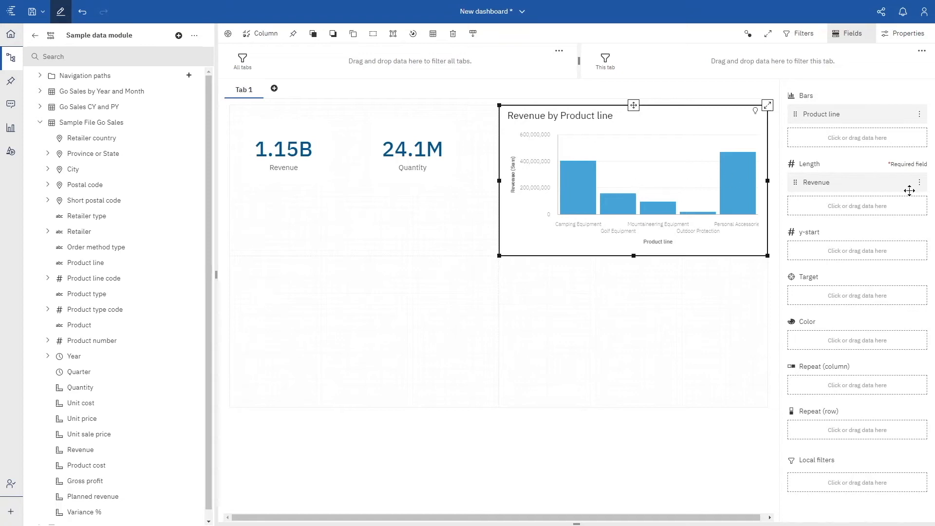
pyautogui.click(920, 184)
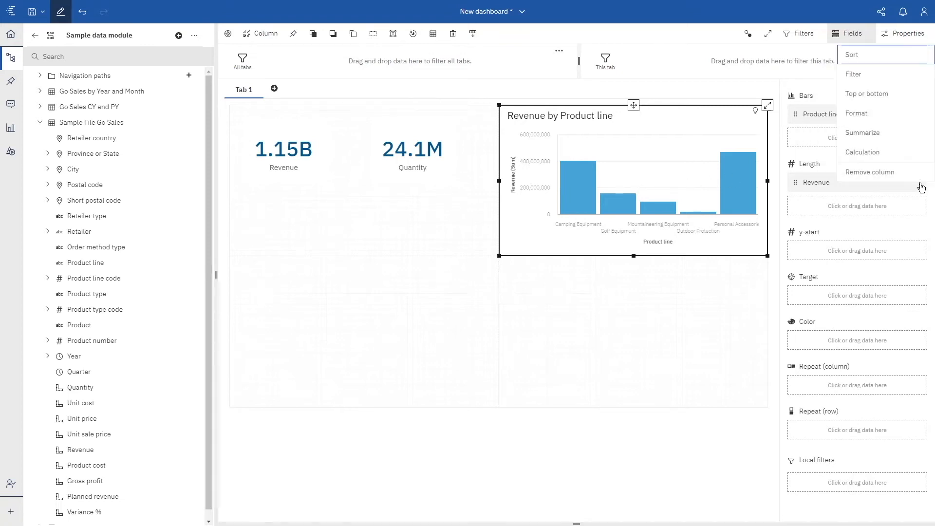
pyautogui.click(868, 65)
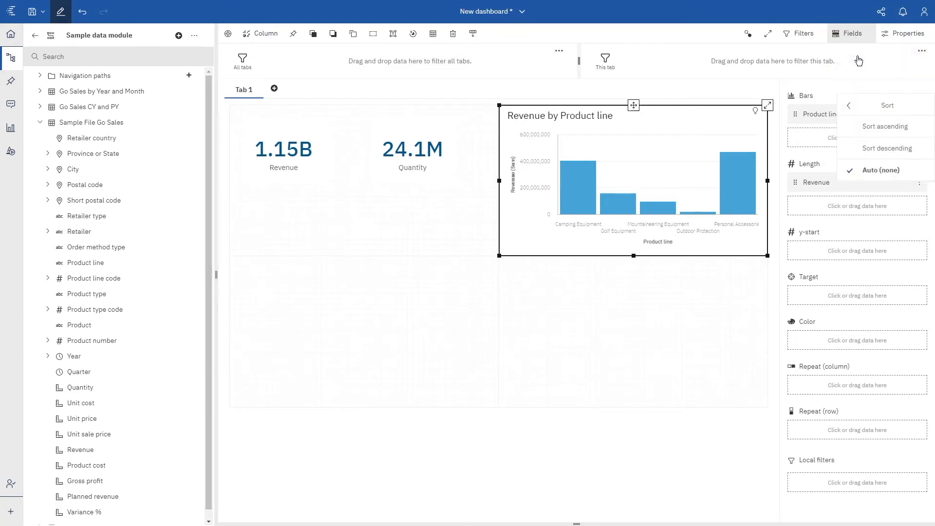
pyautogui.click(876, 151)
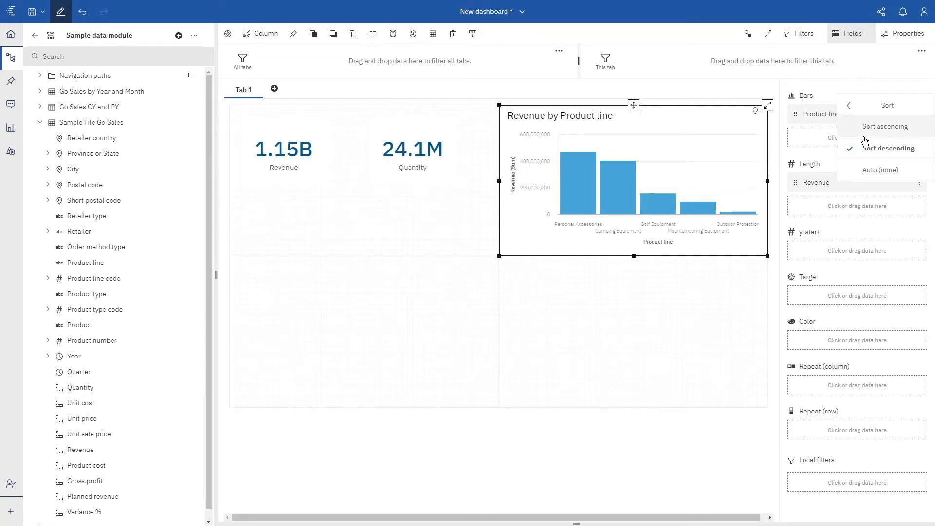
# Add a map of Revenue by Retailer country to the dashboard's lower-left quadrant.
pyautogui.click(851, 106)
pyautogui.click(732, 145)
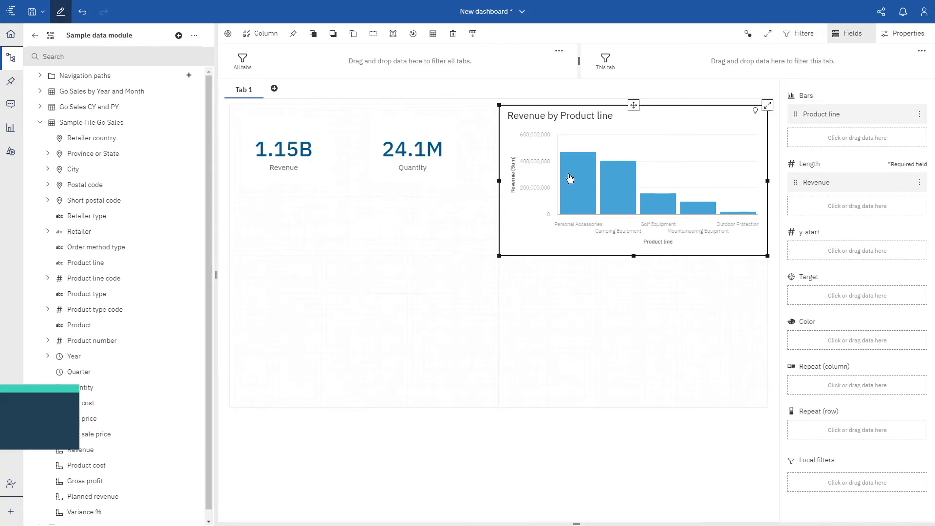
pyautogui.click(94, 140)
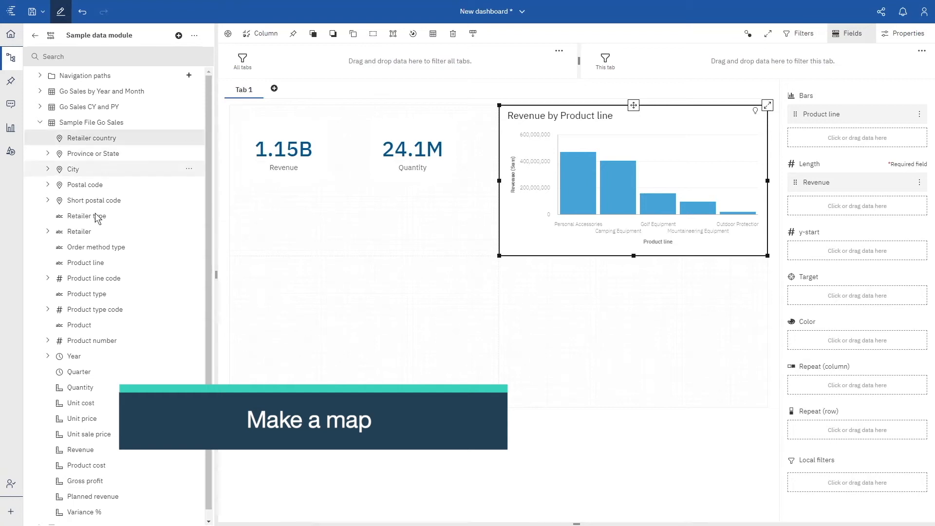
pyautogui.keyDown('ctrl'); pyautogui.click(82, 451); pyautogui.keyUp('ctrl')
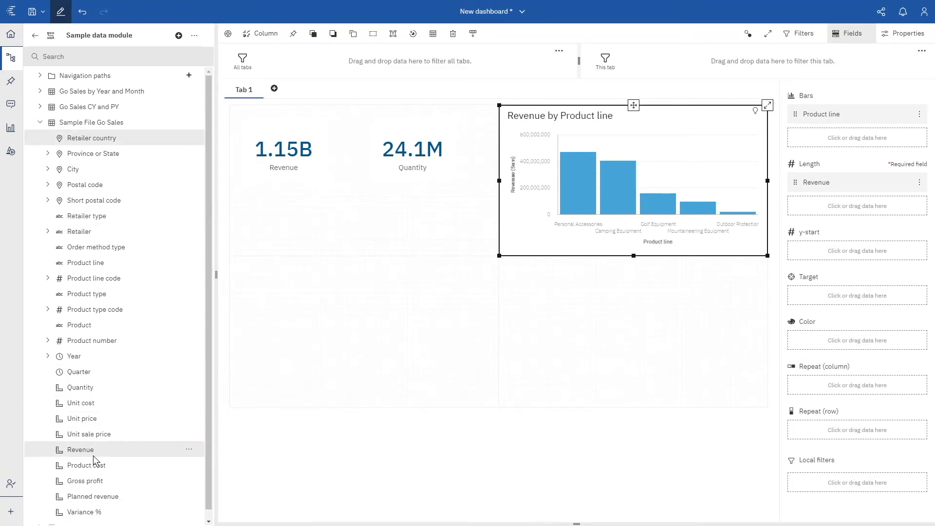
pyautogui.moveTo(86, 448); pyautogui.dragTo(362, 333)
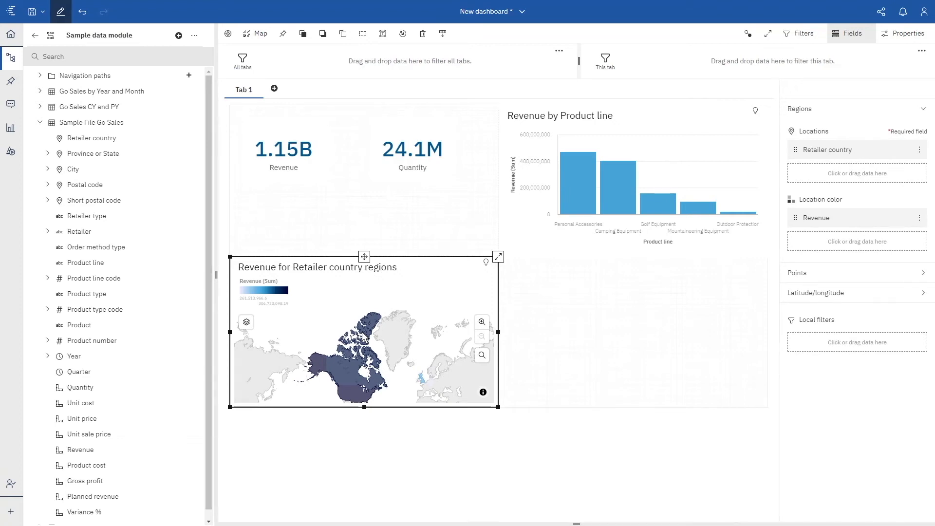
# Add a Driver analysis with Revenue as its target to the dashboard's lower-right quadrant, and change it to a Spiral visualization.
pyautogui.click(11, 128)
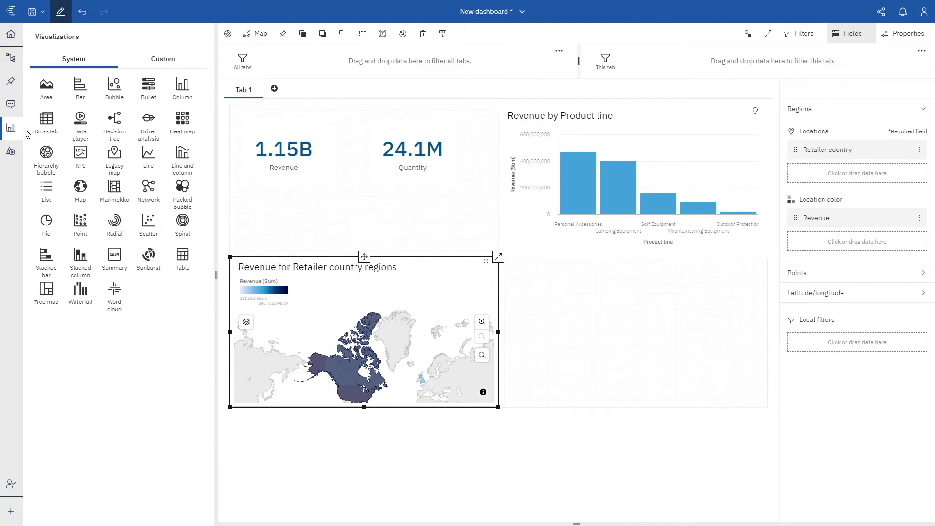
pyautogui.moveTo(150, 123); pyautogui.dragTo(627, 329)
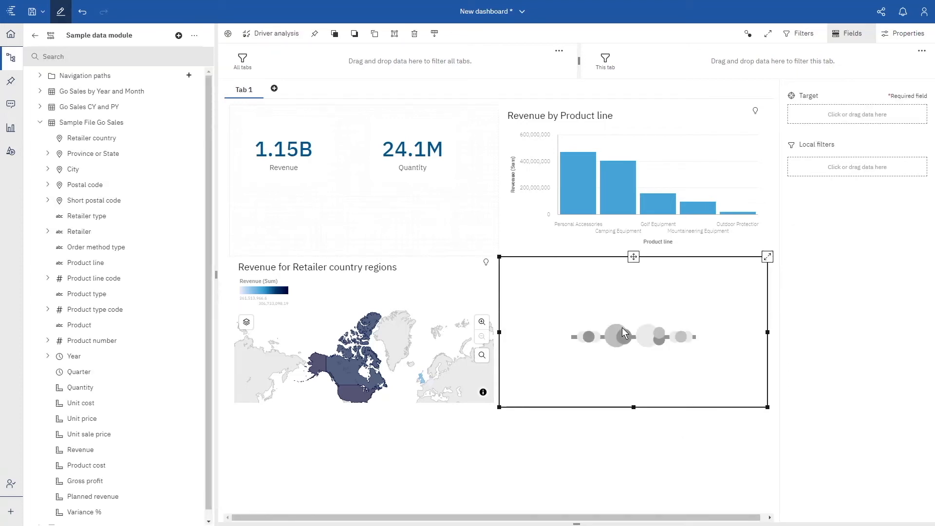
pyautogui.moveTo(90, 452); pyautogui.dragTo(845, 121)
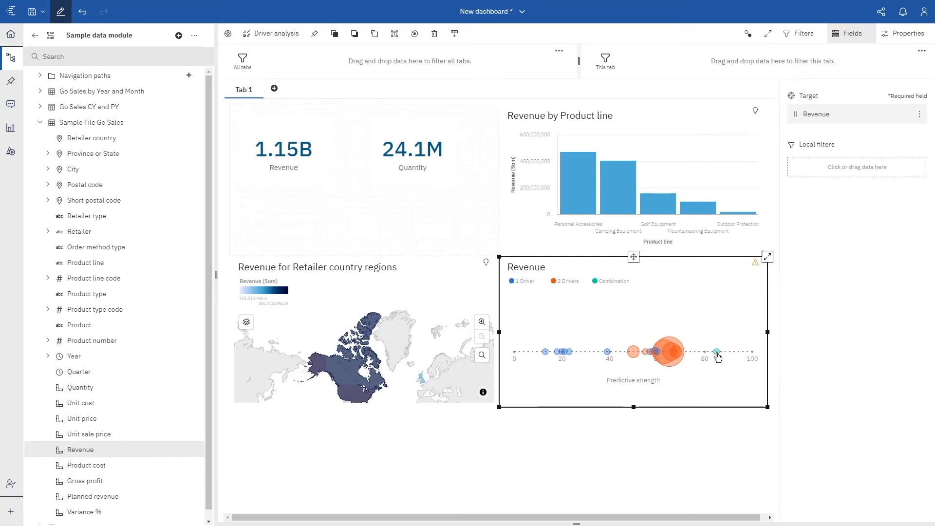
pyautogui.moveTo(718, 357)
pyautogui.click(271, 34)
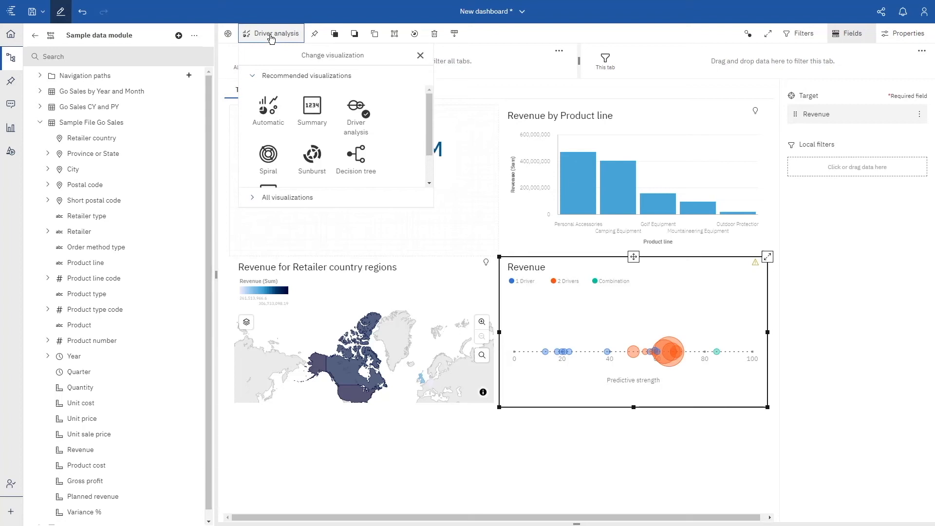
pyautogui.click(268, 161)
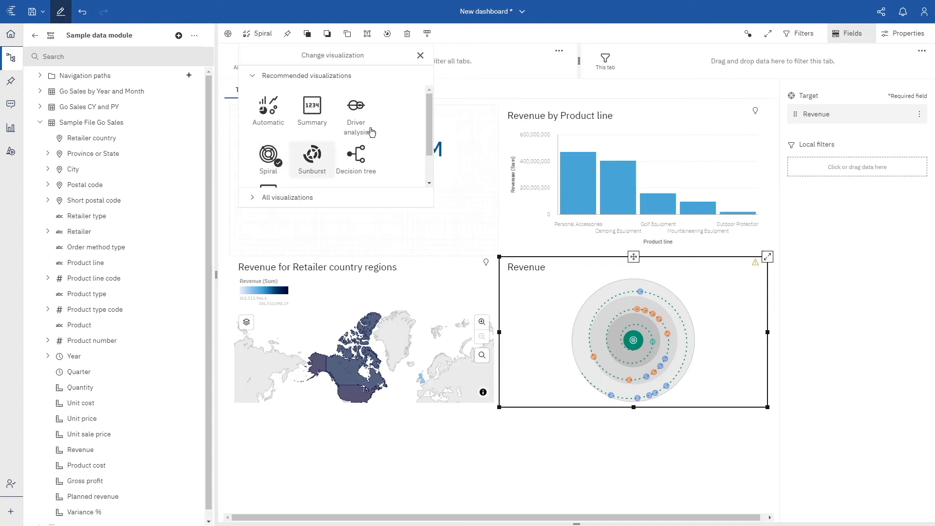
# Filter the dashboard by the Camping Equipment column of the Revenue by Product line chart, and clear that filter.
pyautogui.click(618, 187)
pyautogui.click(617, 187)
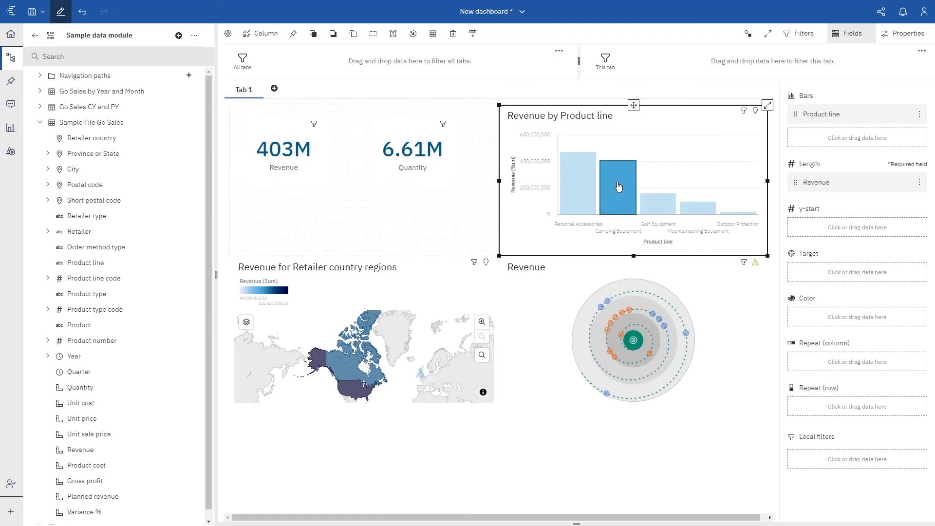
pyautogui.click(618, 186)
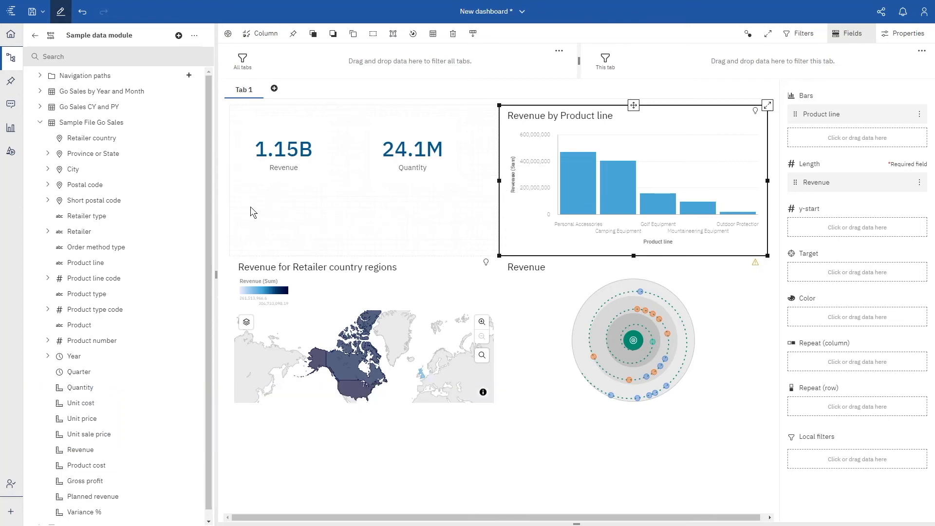
# Add a Retailer type filter for all tabs, limited to Department Store, Outdoors Shop and Sports Store.
pyautogui.moveTo(100, 219); pyautogui.dragTo(300, 64)
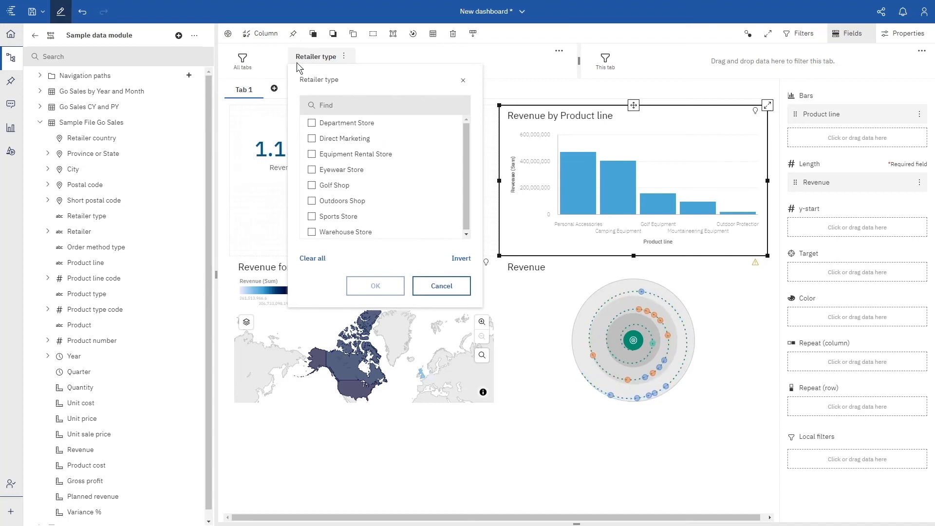
pyautogui.click(312, 124)
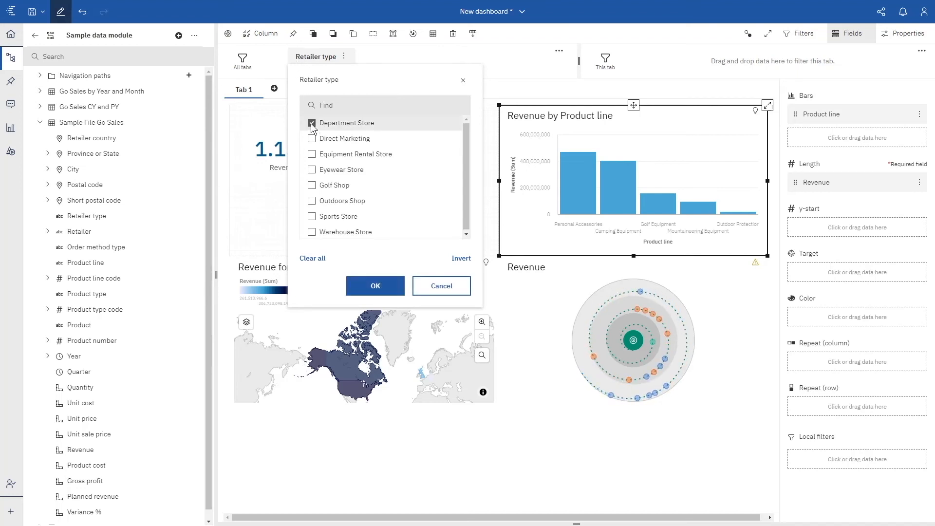
pyautogui.click(312, 201)
pyautogui.click(311, 218)
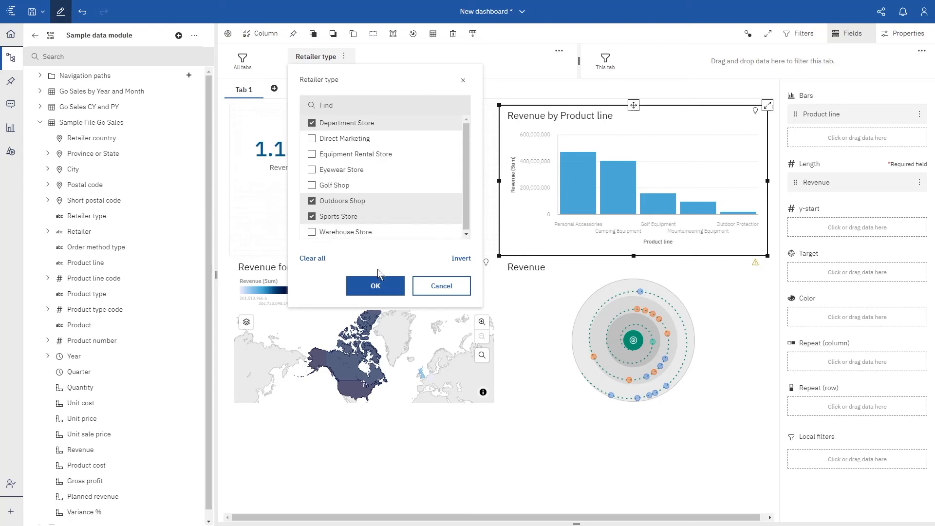
pyautogui.click(375, 288)
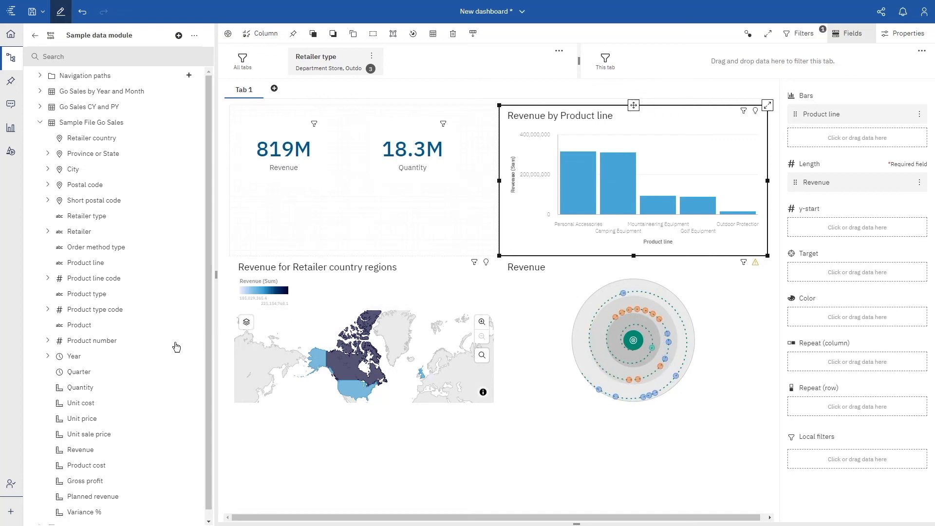
# Add a Year filter set to 2018 and a Quarter filter with no values selected for all tabs.
pyautogui.moveTo(153, 355); pyautogui.dragTo(401, 63)
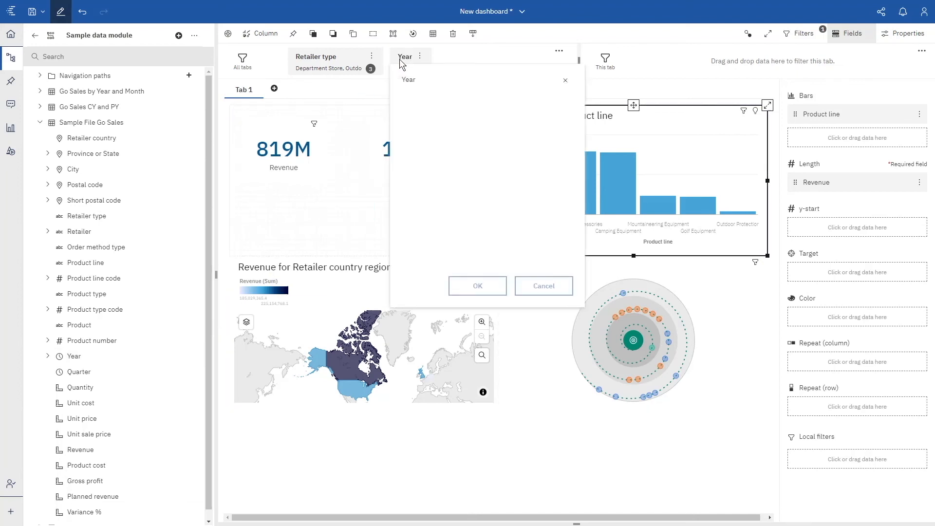
pyautogui.click(415, 154)
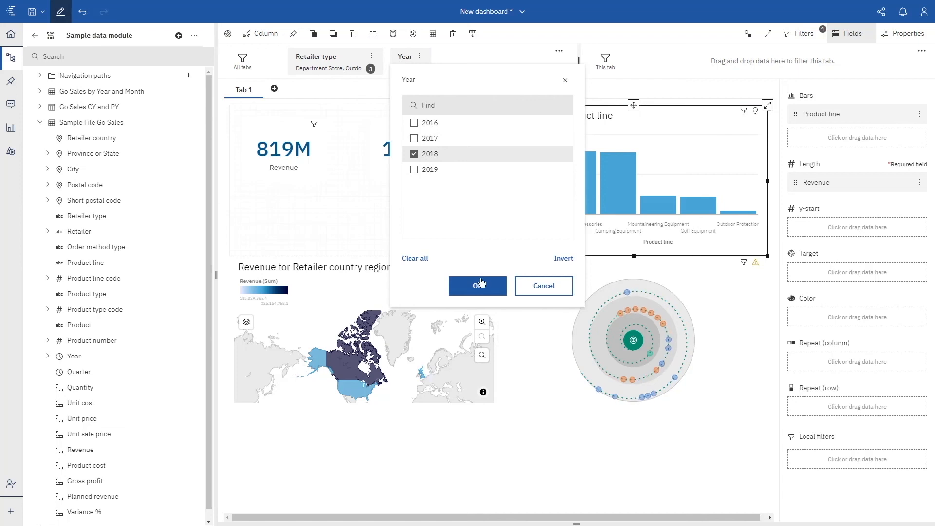
pyautogui.click(478, 287)
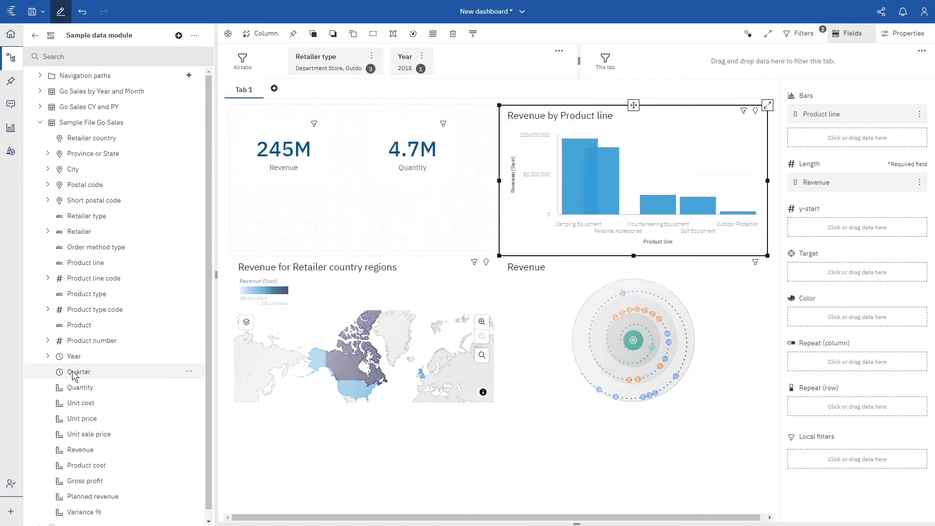
pyautogui.moveTo(100, 369); pyautogui.dragTo(455, 62)
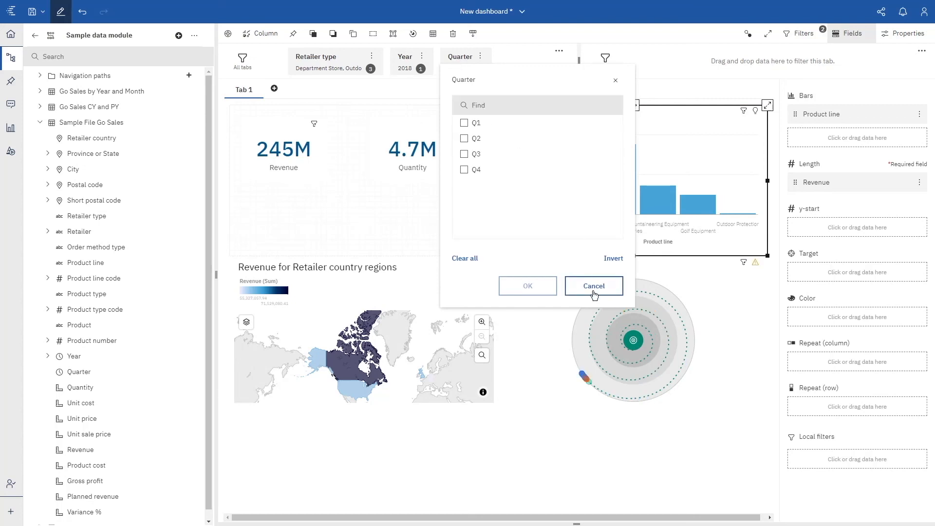
pyautogui.click(592, 288)
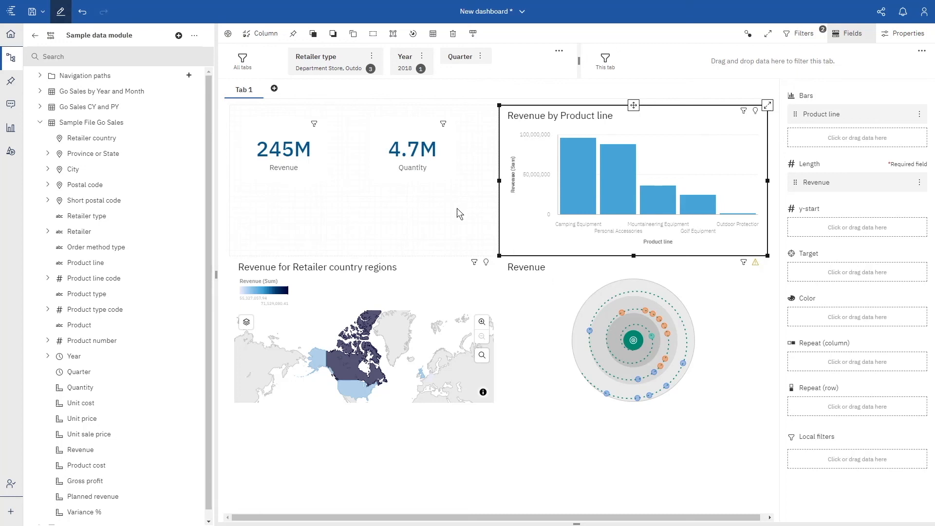
# Rename the dashboard's first tab as Overview.
pyautogui.click(244, 92)
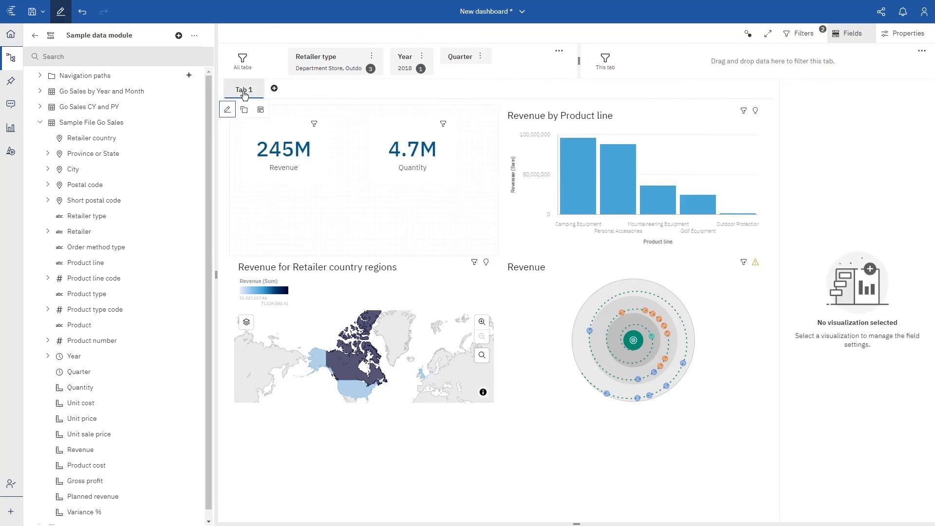
pyautogui.click(226, 111)
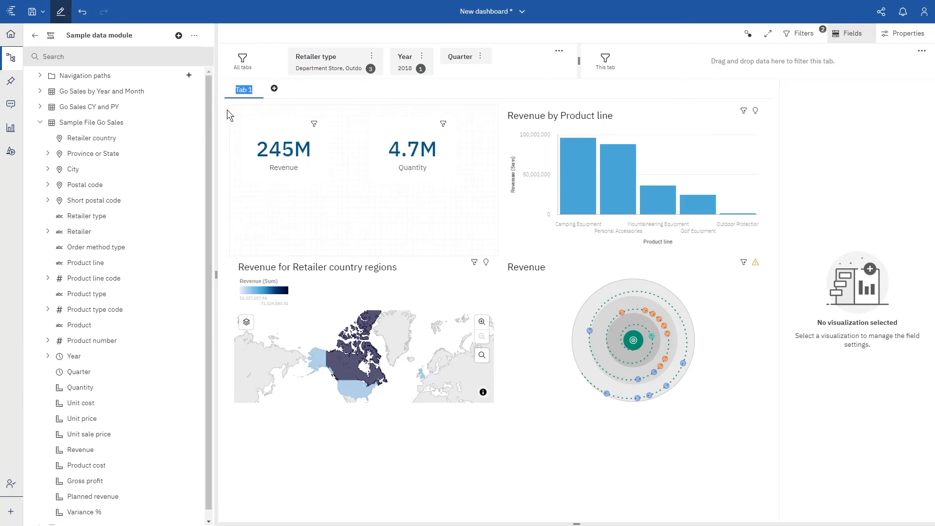
pyautogui.write('Overview')
pyautogui.press('Return')
# Open the save options for the new dashboard.
pyautogui.click(45, 13)
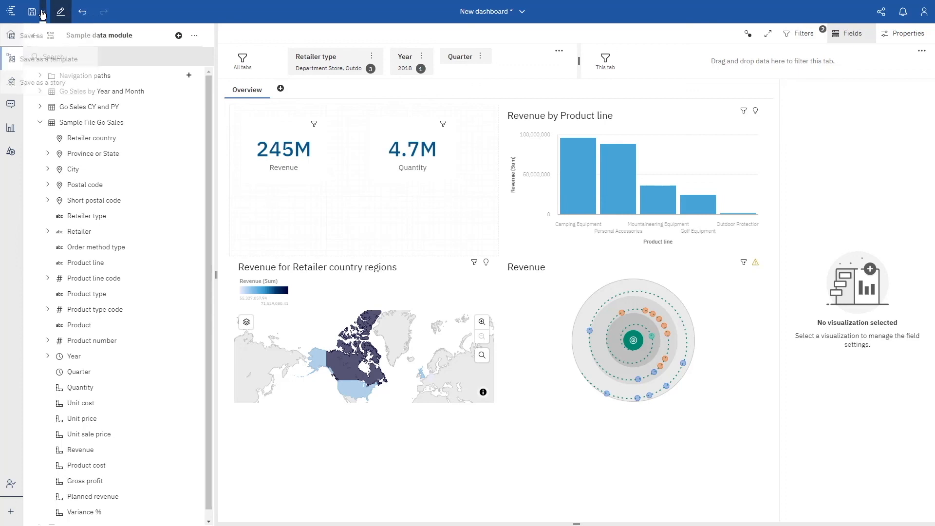